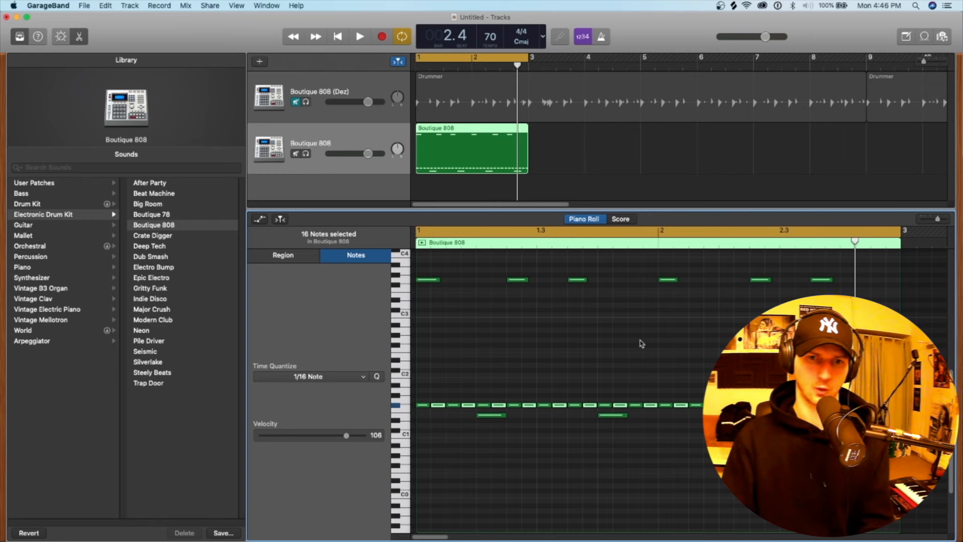
# Play back the looped two-bar beat briefly and deselect the hi-hat notes.
pyautogui.press('space')
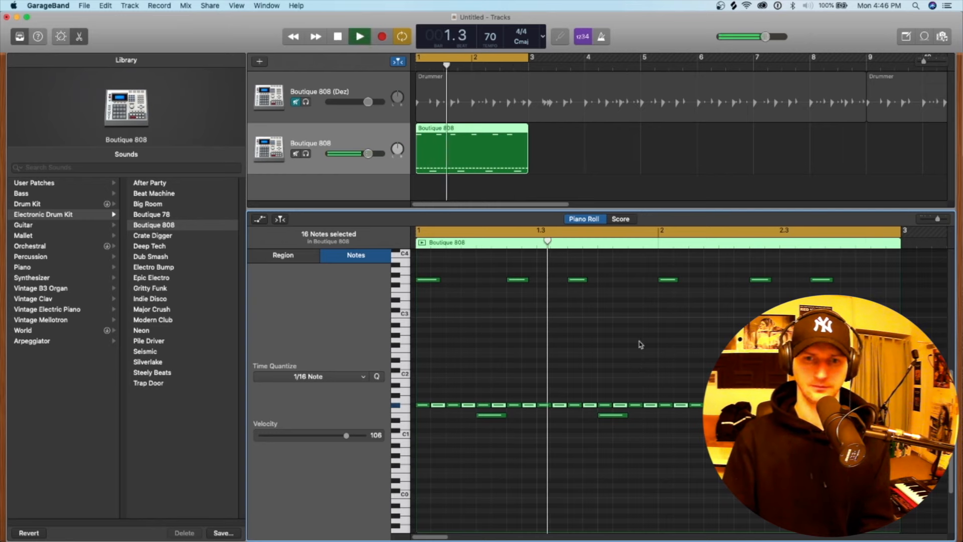
pyautogui.press('space')
pyautogui.click(647, 425)
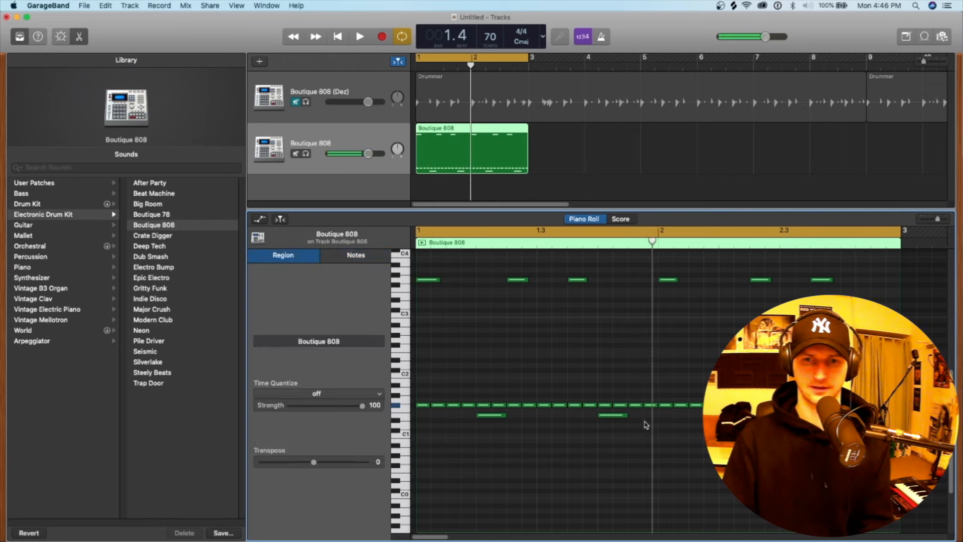
# Set a short cycle range over the last hi-hats before bar 2.
pyautogui.click(621, 234)
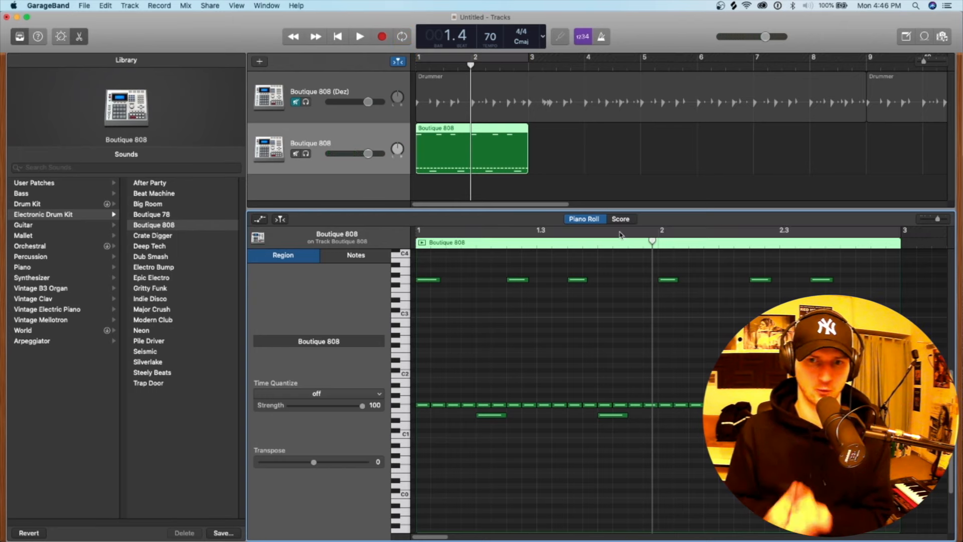
pyautogui.moveTo(621, 234); pyautogui.dragTo(652, 231)
pyautogui.press('super+Right')
pyautogui.press('super+Right')
pyautogui.press('super+Right')
pyautogui.press('super+Right')
# Shorten the hi-hat note at the start of the short cycle range to a fraction of its length.
pyautogui.click(620, 405)
pyautogui.click(599, 399)
pyautogui.click(618, 406)
pyautogui.moveTo(622, 407); pyautogui.dragTo(540, 410)
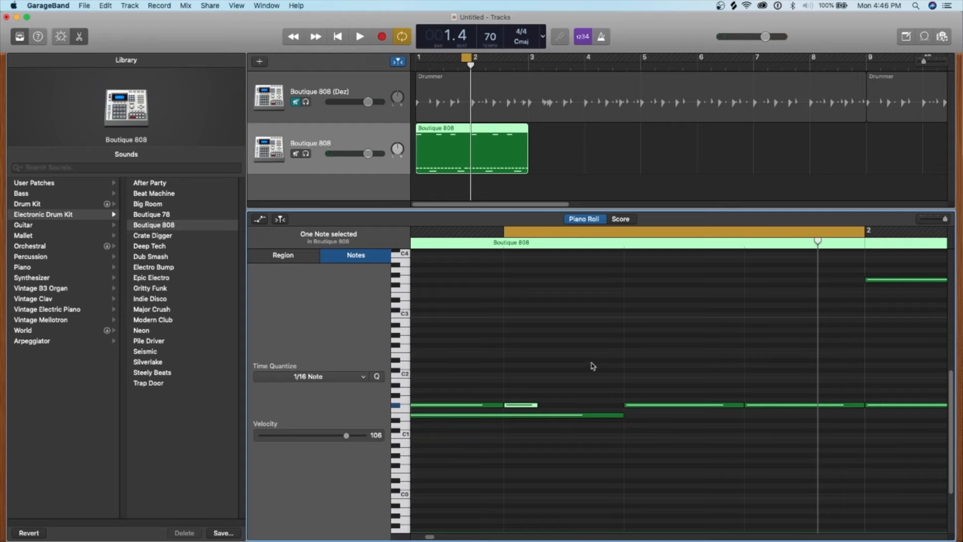
# Copy the shortened hi-hat note twice behind it and lengthen the last copy to fill the gap before the next hi-hat.
pyautogui.keyDown('super'); pyautogui.click(567, 406); pyautogui.keyUp('super')
pyautogui.moveTo(522, 409); pyautogui.dragTo(622, 409)
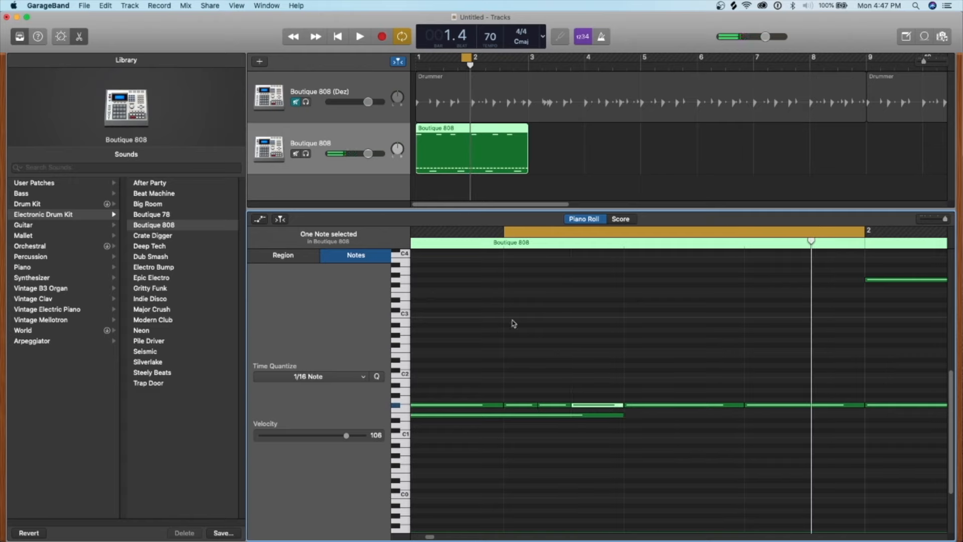
pyautogui.click(551, 398)
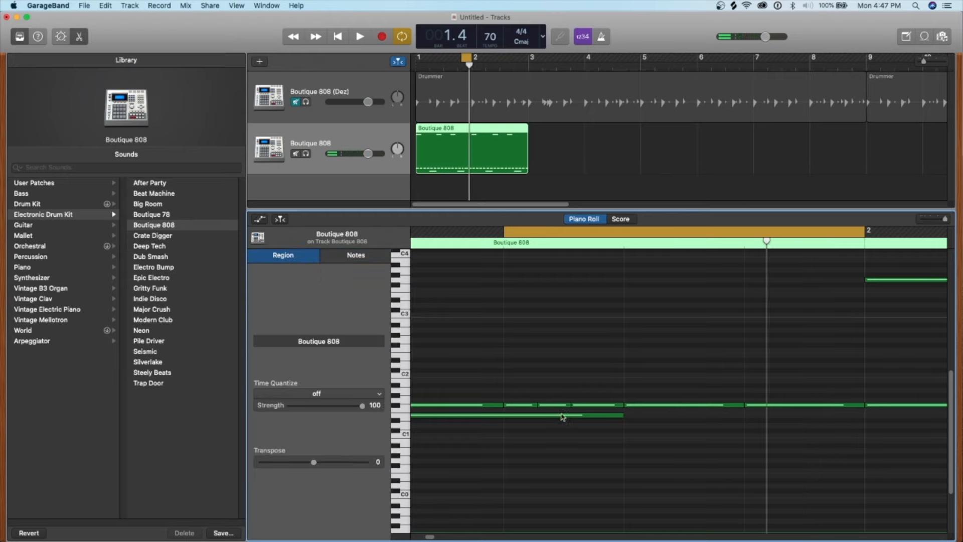
# Quantize the three notes of the hi-hat roll to 1/64 Note.
pyautogui.moveTo(515, 395); pyautogui.dragTo(600, 408)
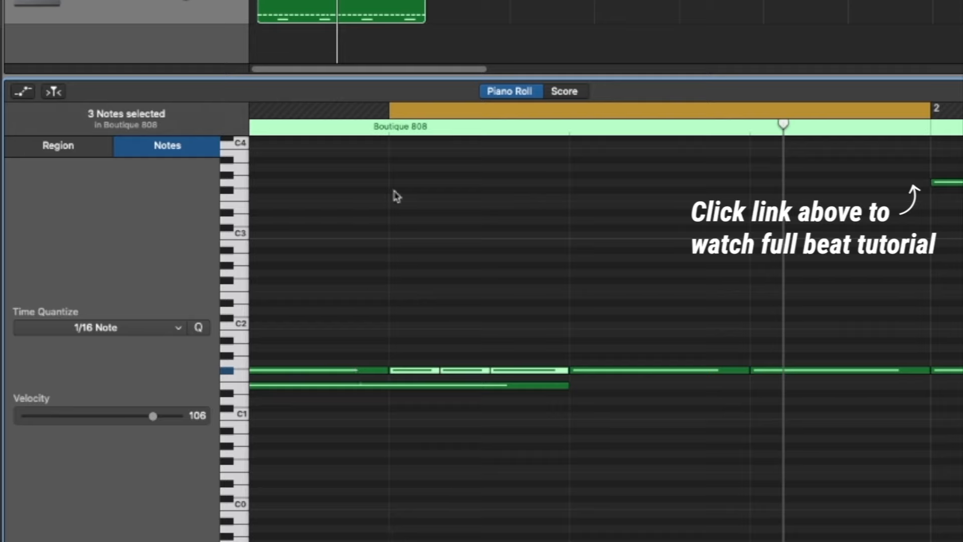
pyautogui.click(200, 325)
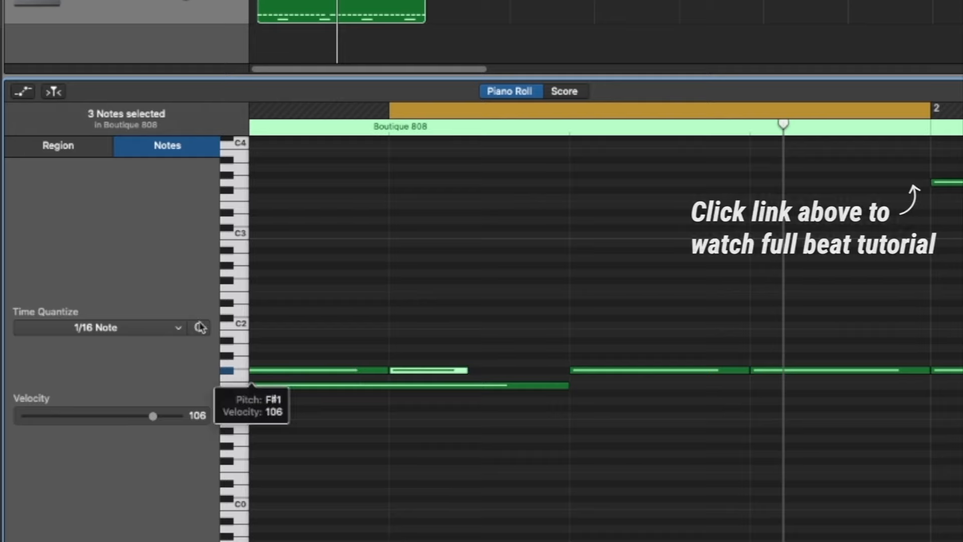
pyautogui.click(142, 329)
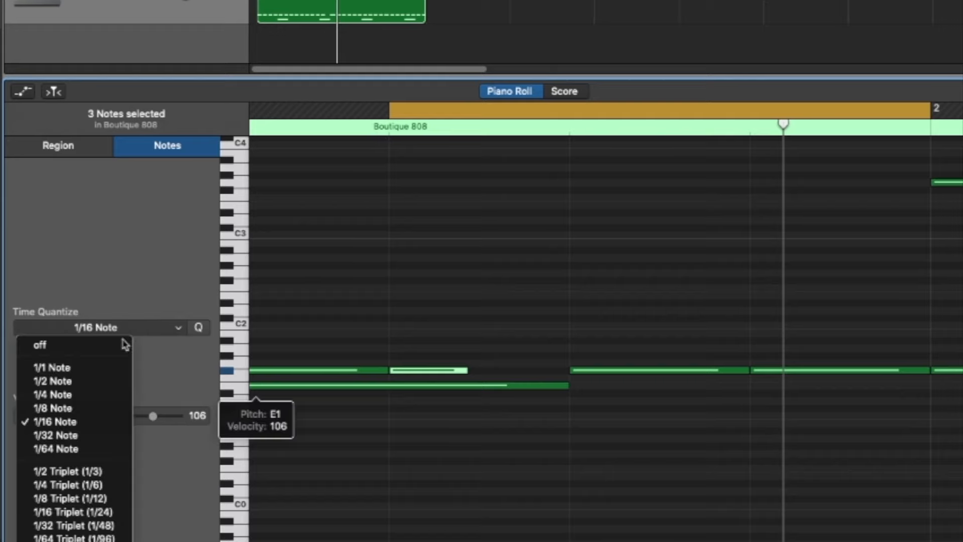
pyautogui.click(81, 448)
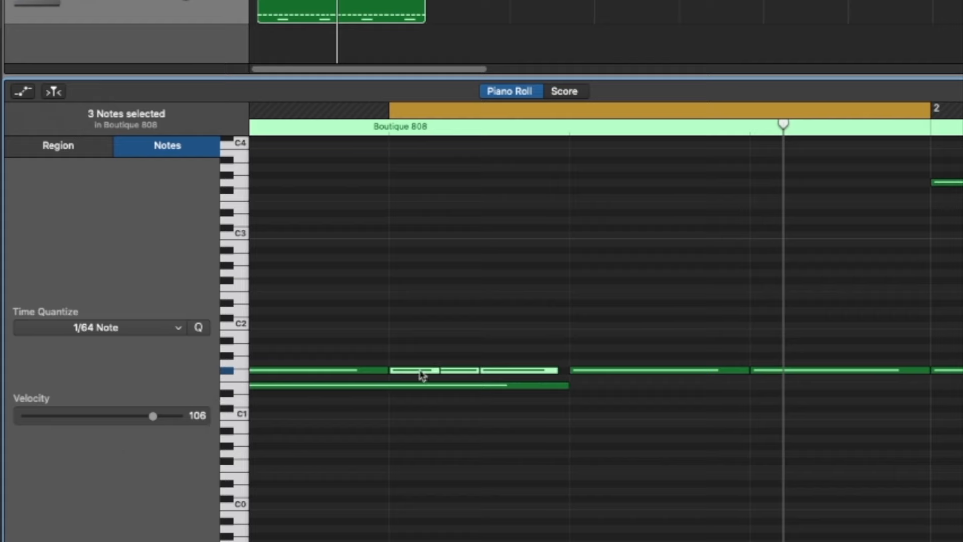
pyautogui.click(459, 373)
# Listen to the hi-hat roll in a wider cycle range reaching past 2.3, and turn cycling off.
pyautogui.press('space')
pyautogui.press('space')
pyautogui.scroll(-10, 451, 183)
pyautogui.moveTo(415, 112); pyautogui.dragTo(778, 115)
pyautogui.press('space')
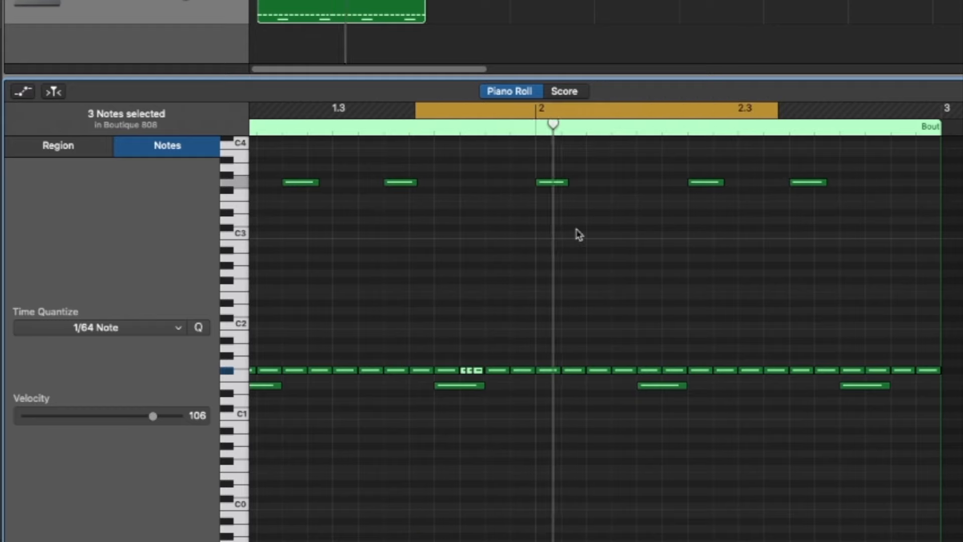
pyautogui.press('c')
# Shorten the second-to-last hi-hat note of bar 2 and copy it twice to form a three-note roll.
pyautogui.scroll(-3, 587, 234)
pyautogui.scroll(-3, 584, 237)
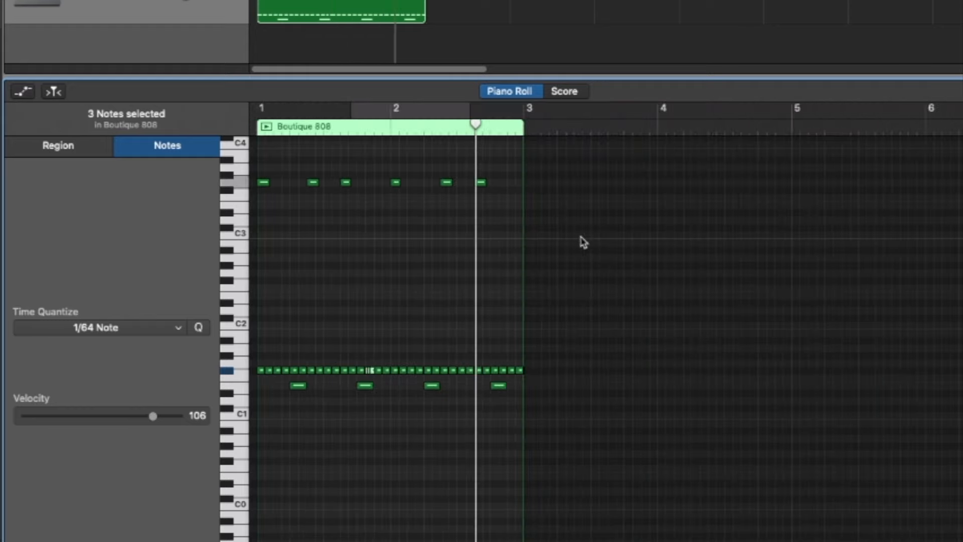
pyautogui.scroll(3, 540, 371)
pyautogui.scroll(5, 543, 390)
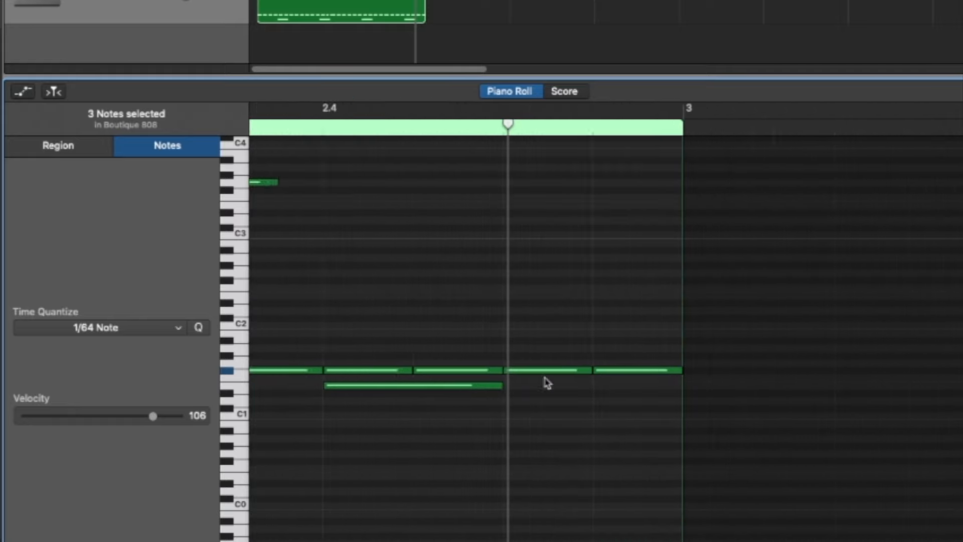
pyautogui.click(570, 375)
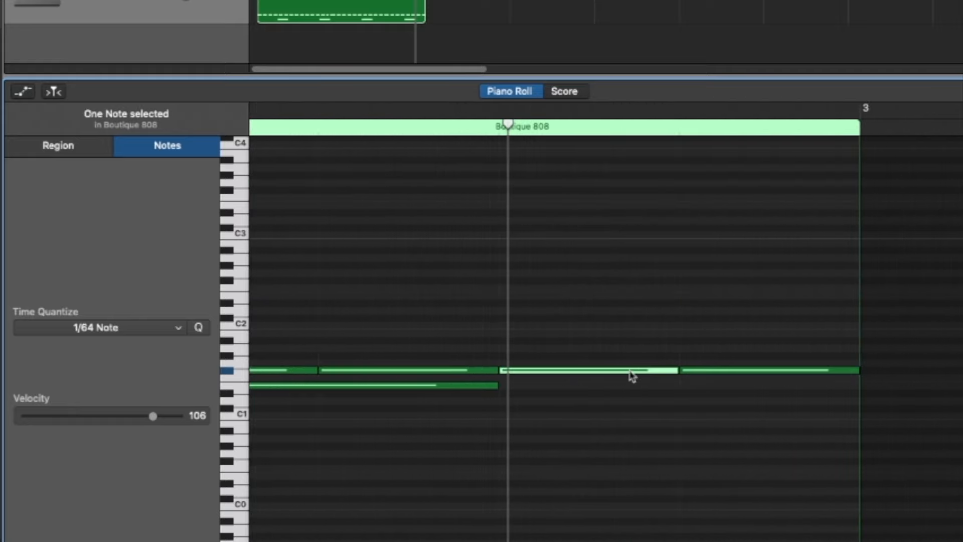
pyautogui.moveTo(677, 371); pyautogui.dragTo(537, 371)
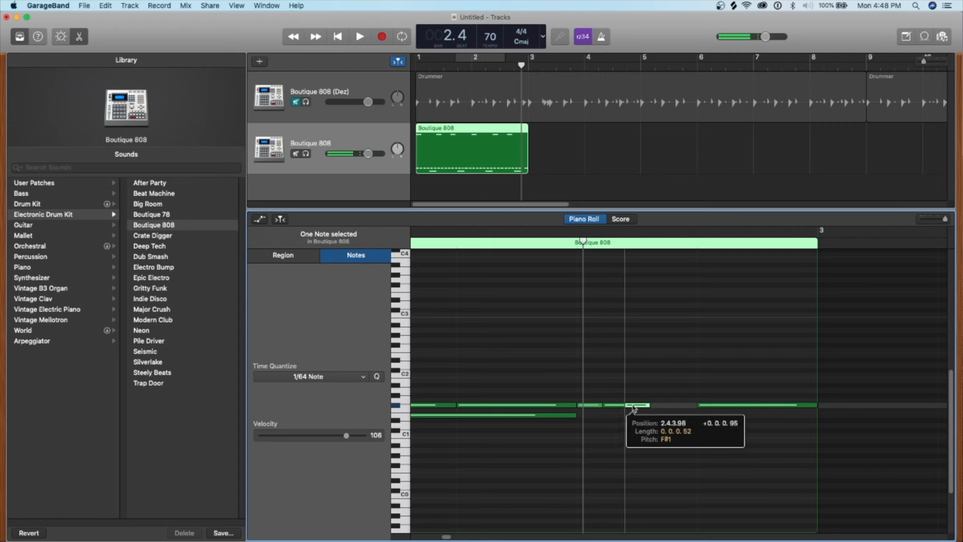
# Quantize the three notes of the roll near the end of bar 2 to 1/64 Note and deselect them.
pyautogui.moveTo(632, 409); pyautogui.dragTo(589, 396)
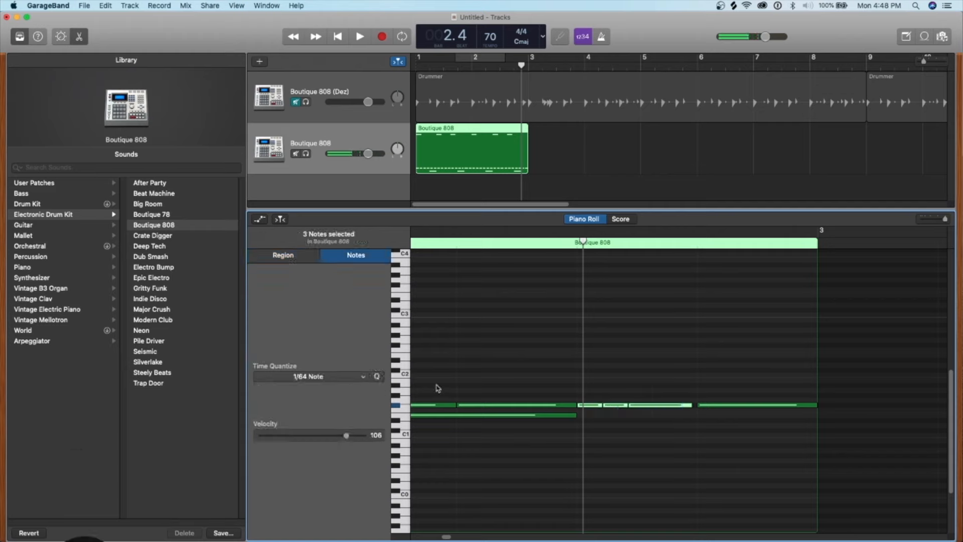
pyautogui.click(376, 377)
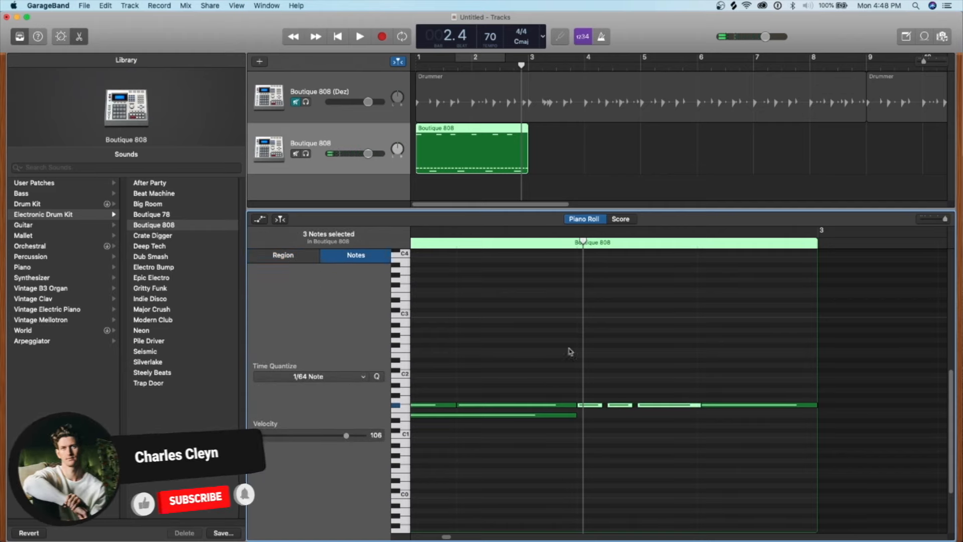
pyautogui.click(606, 428)
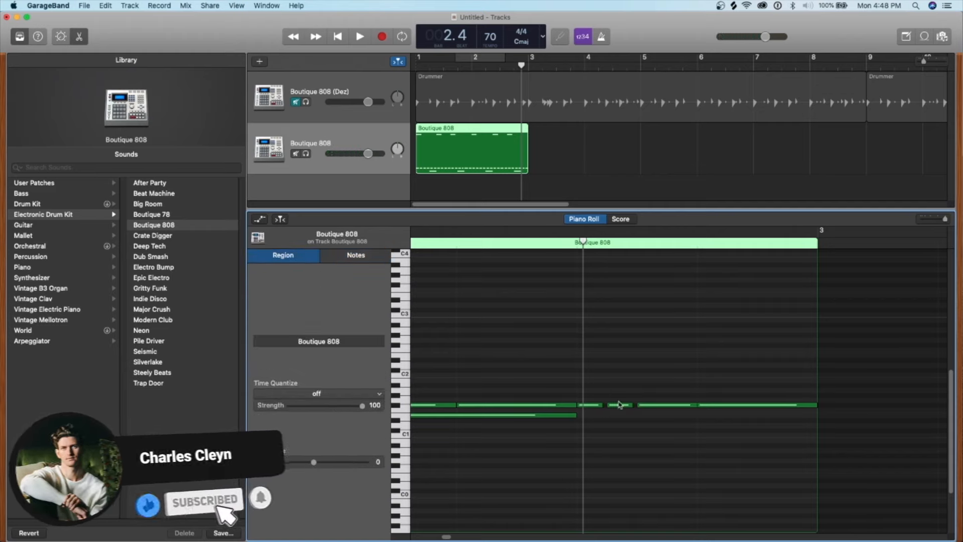
# Set the cycle range to bars 1 and 2 and play back the whole beat with both hi-hat rolls.
pyautogui.press('super+Right')
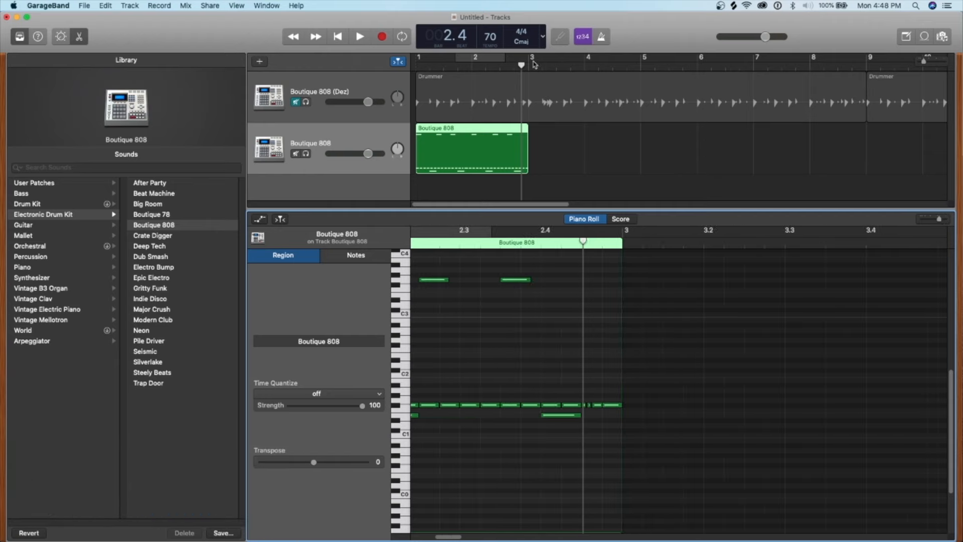
pyautogui.moveTo(530, 62); pyautogui.dragTo(419, 63)
pyautogui.press('space')
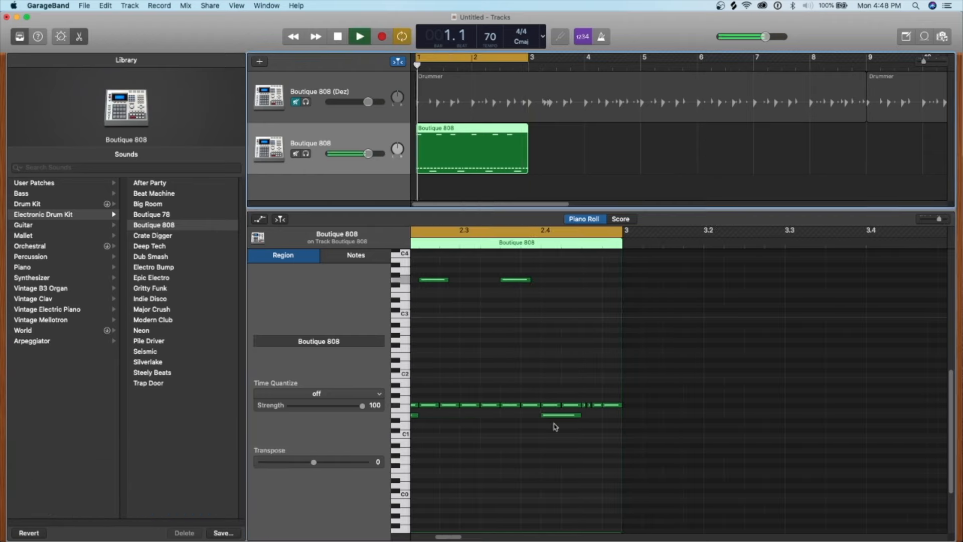
pyautogui.hscroll(-8, 625, 367)
pyautogui.scroll(-3, 626, 369)
pyautogui.hscroll(-2, 625, 369)
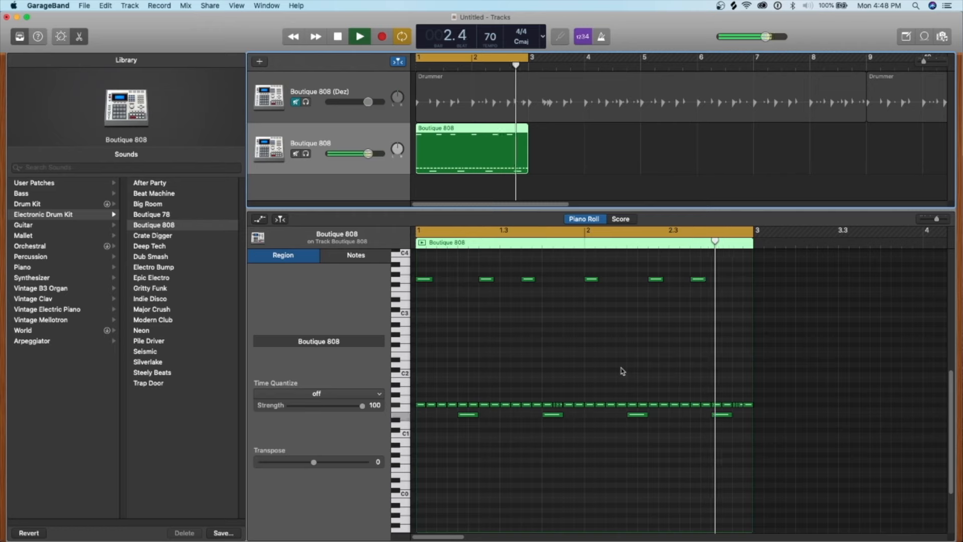
pyautogui.press('space')
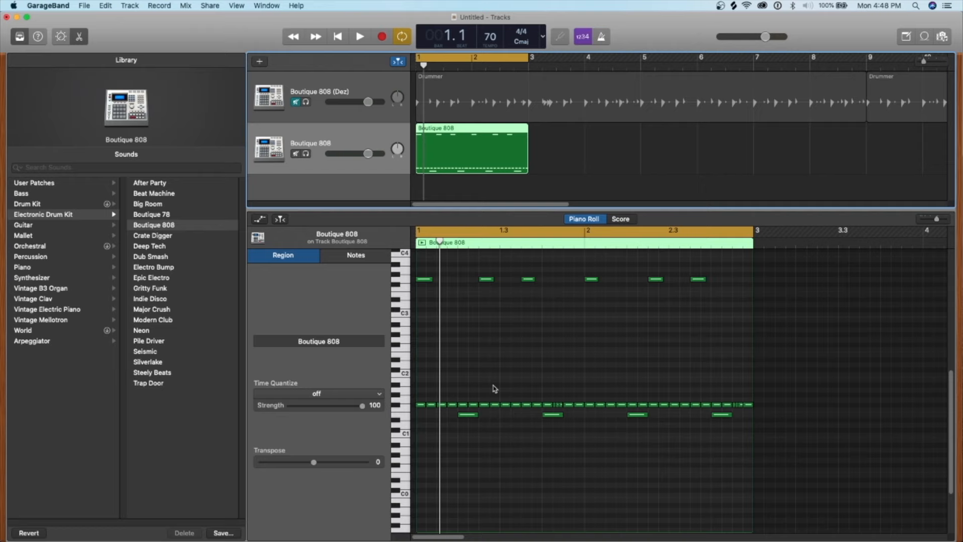
# Try different velocities on the first hi-hat note of bar 1 and set it to 66.
pyautogui.scroll(-2, 479, 389)
pyautogui.click(479, 385)
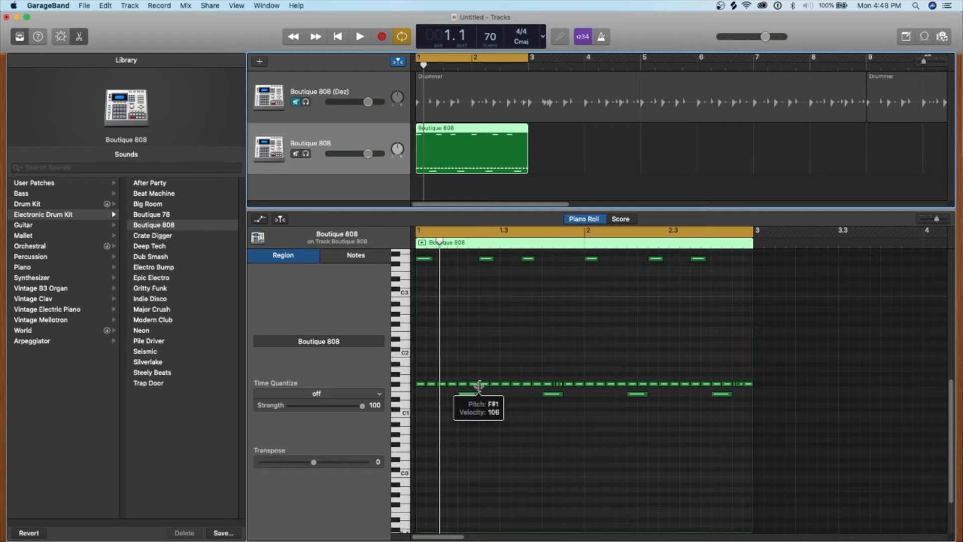
pyautogui.scroll(5, 446, 384)
pyautogui.hscroll(-3, 450, 385)
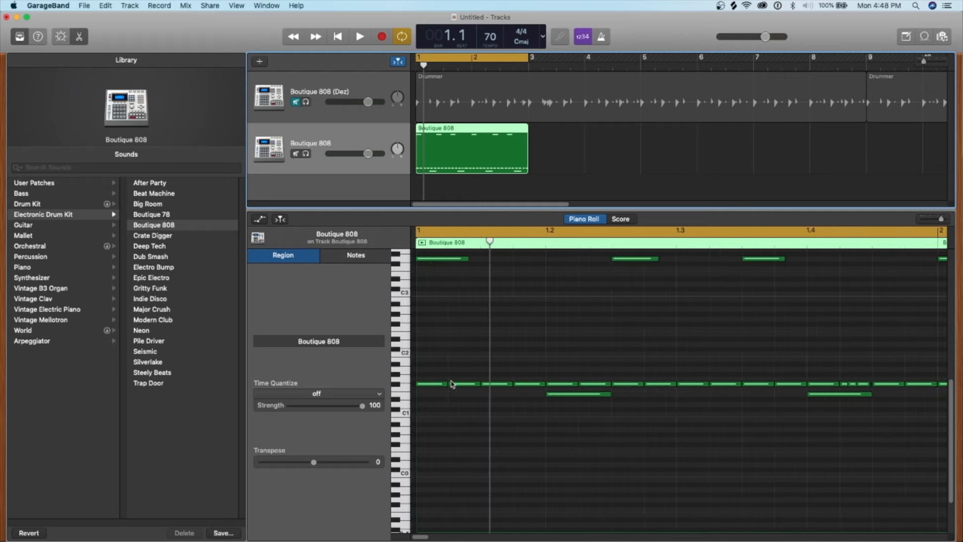
pyautogui.click(436, 384)
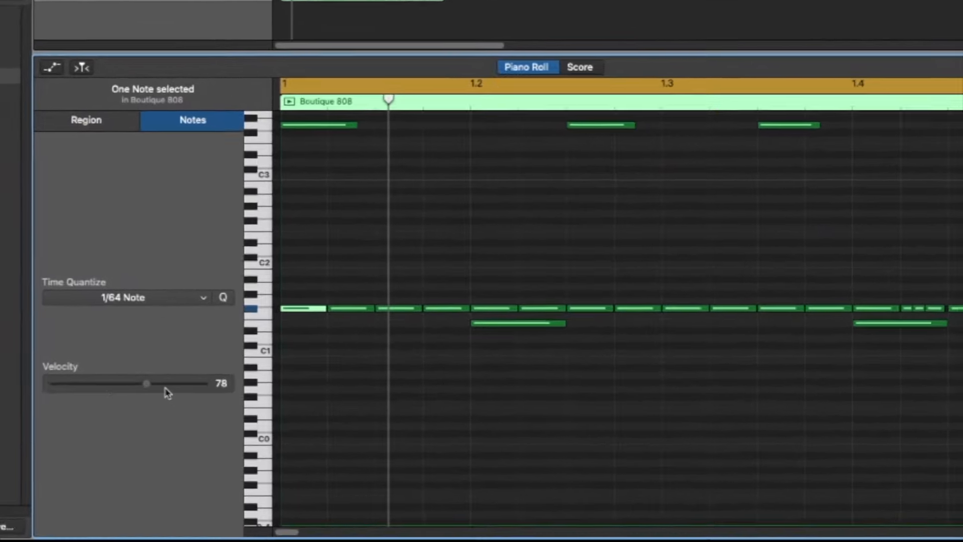
pyautogui.moveTo(349, 441); pyautogui.dragTo(315, 440)
pyautogui.moveTo(102, 389); pyautogui.dragTo(123, 385)
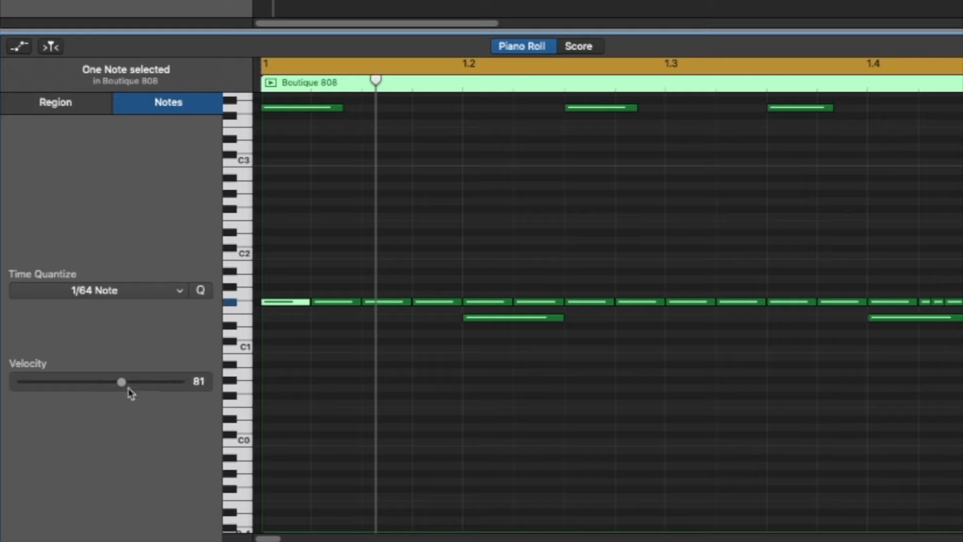
pyautogui.moveTo(129, 389); pyautogui.dragTo(190, 383)
pyautogui.moveTo(182, 389); pyautogui.dragTo(45, 386)
pyautogui.moveTo(46, 389); pyautogui.dragTo(103, 383)
pyautogui.moveTo(372, 83); pyautogui.dragTo(260, 102)
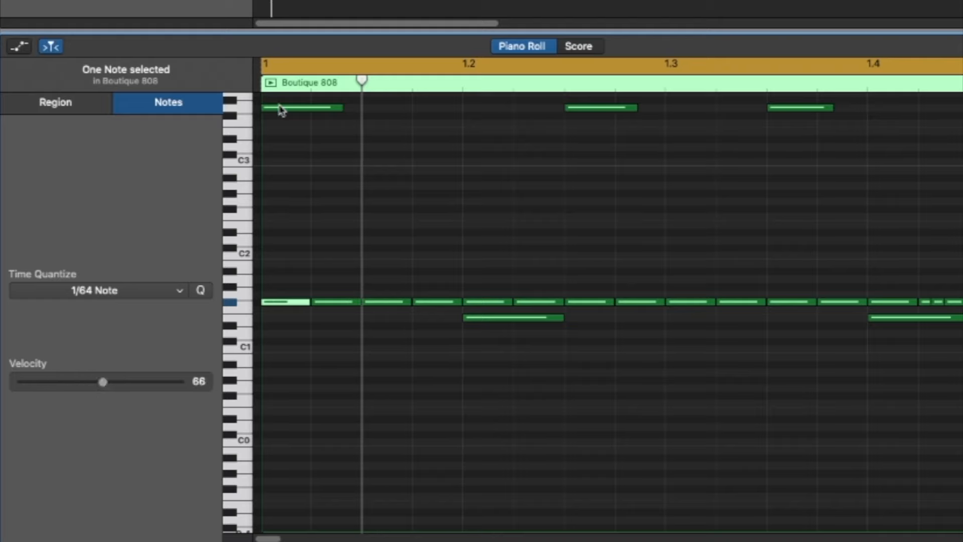
pyautogui.moveTo(281, 110)
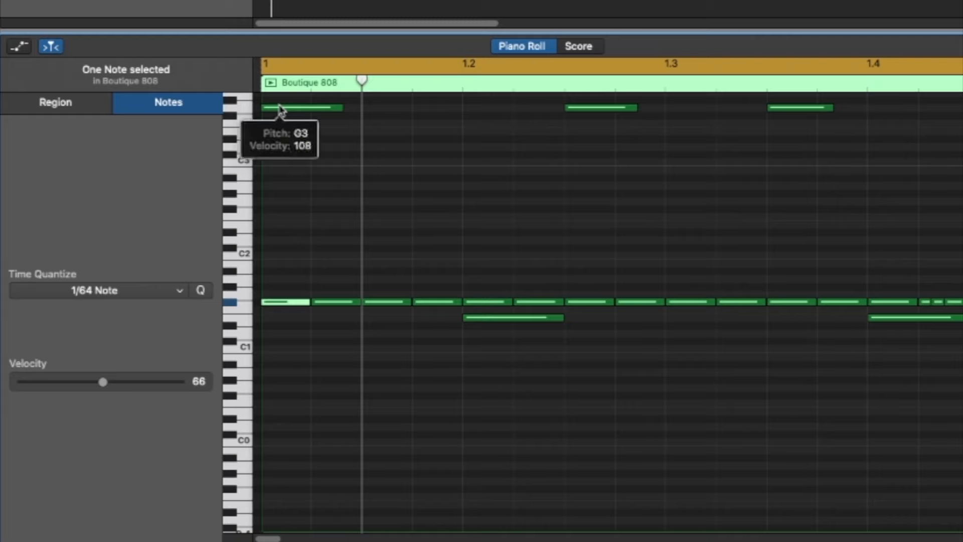
# Set the velocity of the second hi-hat note to 55 and the third to 61, and lower the fourth as well.
pyautogui.click(337, 302)
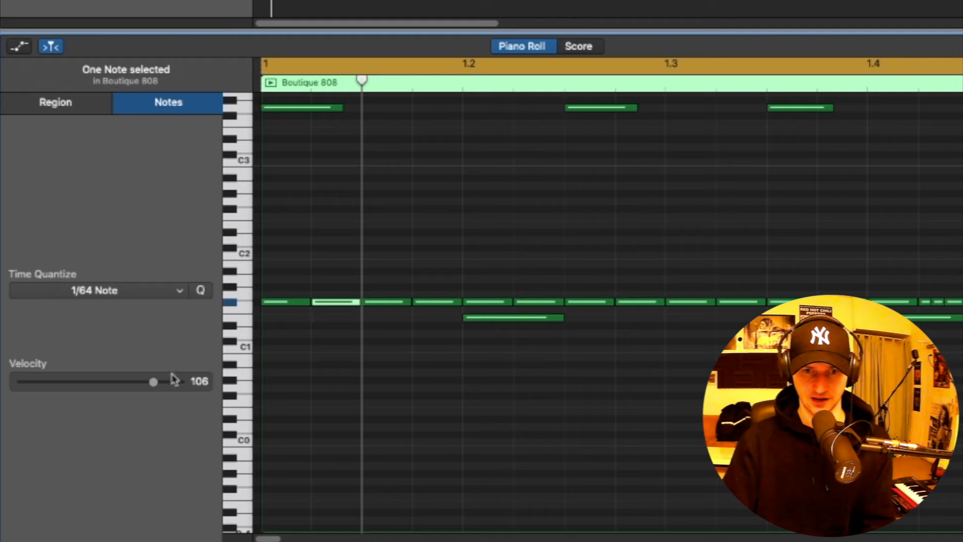
pyautogui.moveTo(153, 382); pyautogui.dragTo(90, 383)
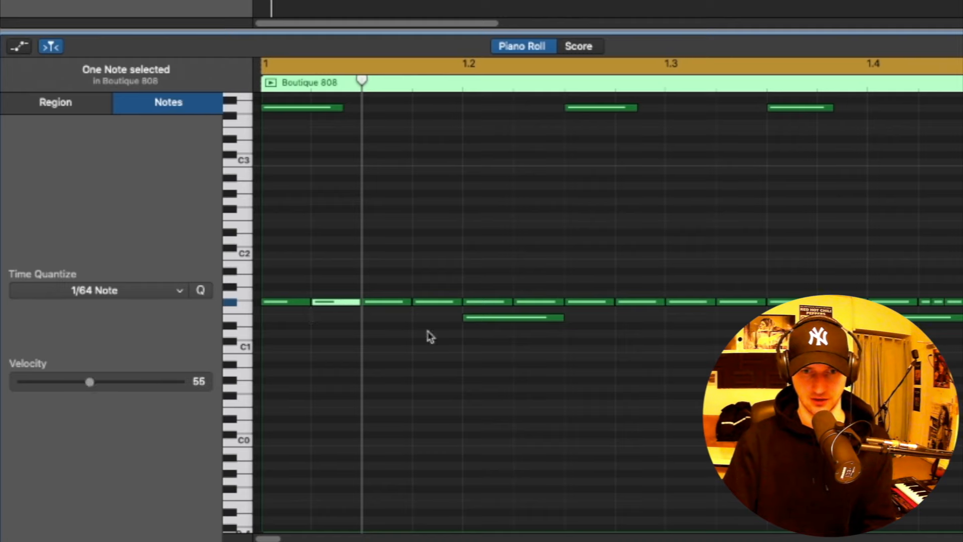
pyautogui.click(384, 303)
pyautogui.moveTo(151, 384); pyautogui.dragTo(96, 394)
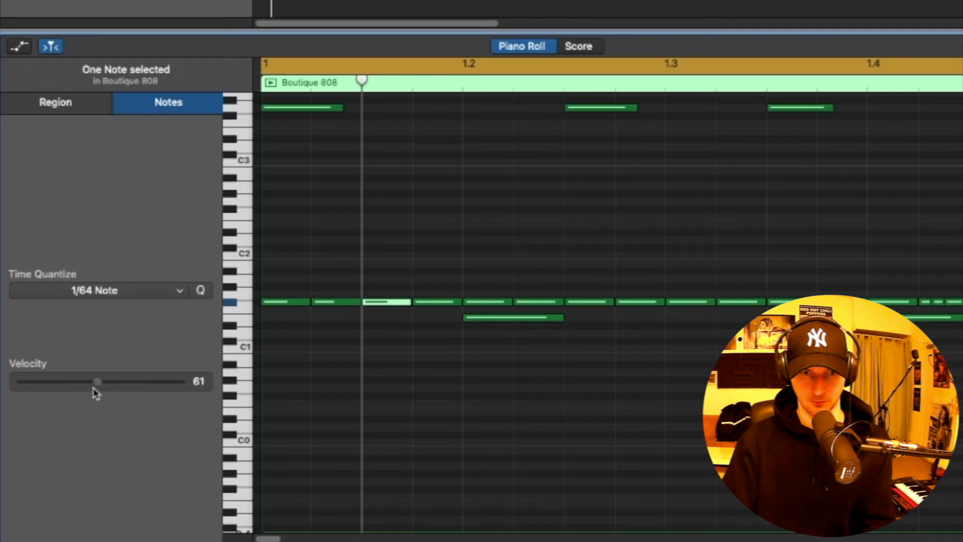
pyautogui.click(433, 303)
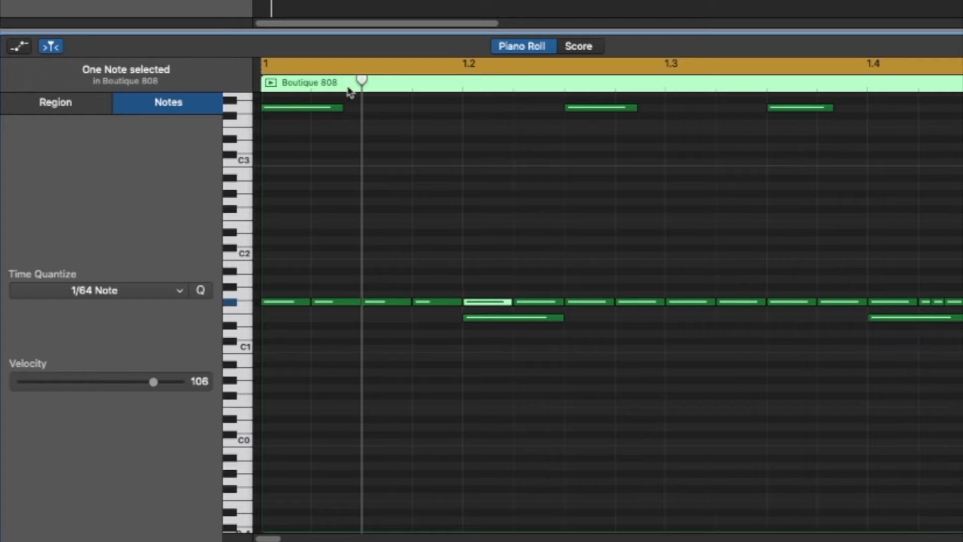
# Return the playhead to the start of bar 1 and select the first hi-hat note.
pyautogui.moveTo(358, 81); pyautogui.dragTo(259, 82)
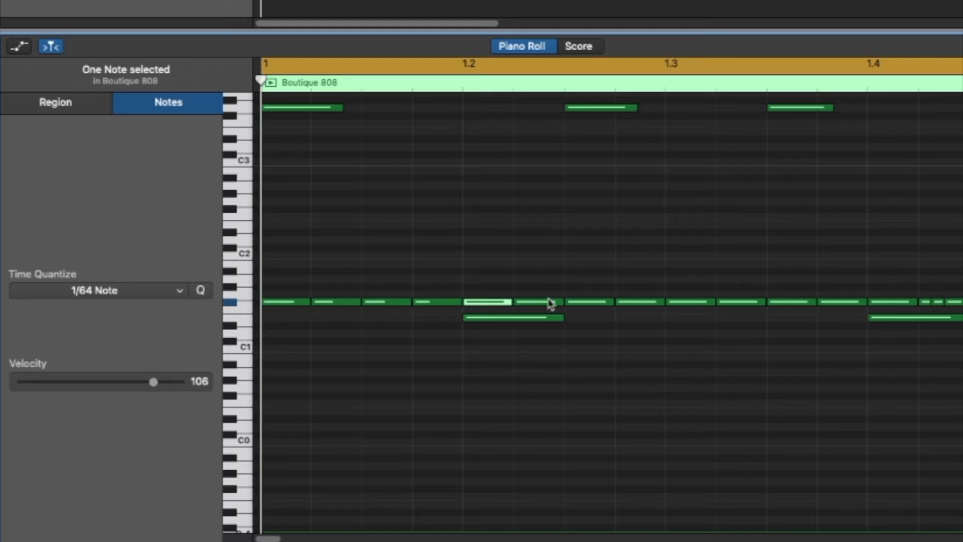
pyautogui.click(562, 272)
pyautogui.moveTo(562, 270); pyautogui.dragTo(575, 280)
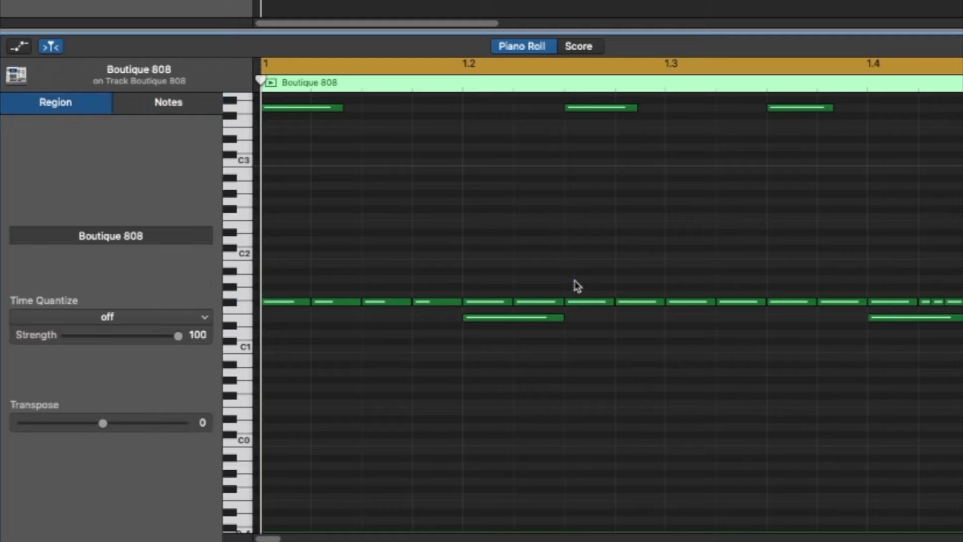
pyautogui.click(294, 303)
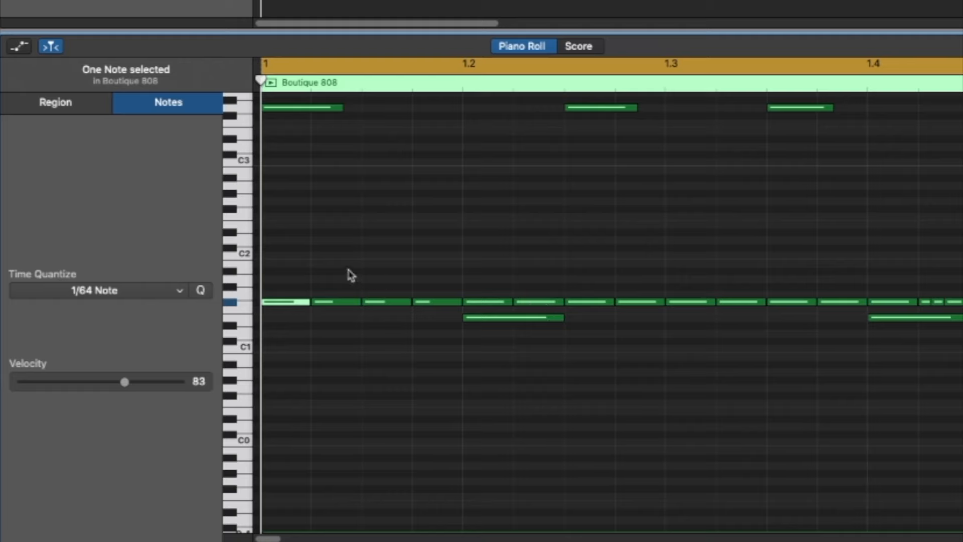
# Raise the velocity of bar 1's first hi-hat note slightly and lower the velocities of the sixth to eighth hi-hat notes.
pyautogui.moveTo(123, 385); pyautogui.dragTo(130, 387)
pyautogui.moveTo(336, 270); pyautogui.dragTo(437, 342)
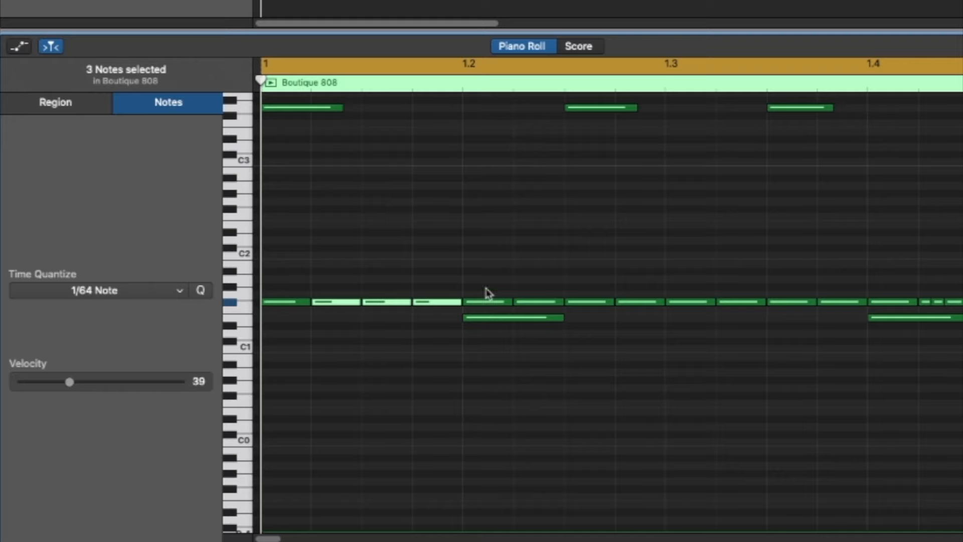
pyautogui.click(499, 307)
pyautogui.click(501, 302)
pyautogui.moveTo(556, 271); pyautogui.dragTo(628, 304)
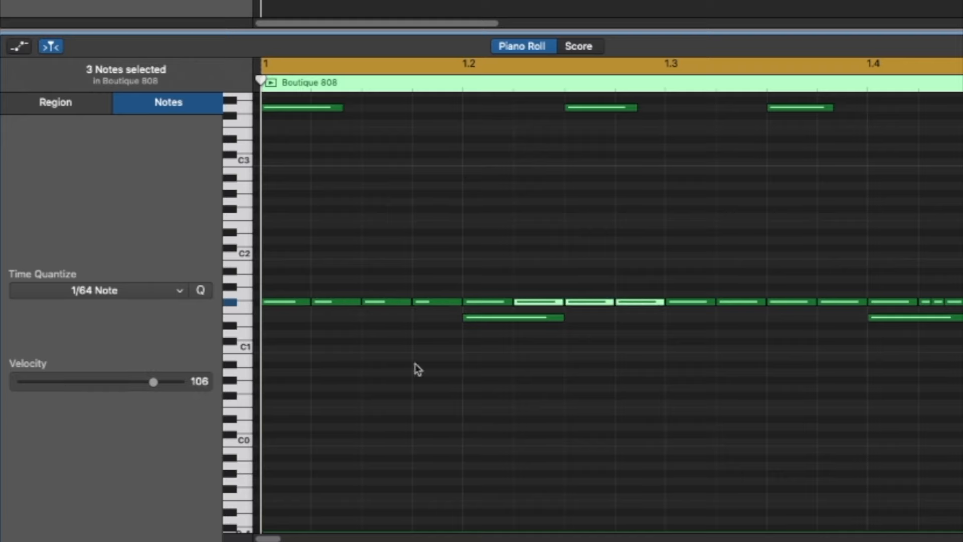
pyautogui.moveTo(155, 385); pyautogui.dragTo(74, 383)
# Lower the velocity of the hi-hat note right after bar 1's roll and set the bar's last hi-hat note to 48.
pyautogui.hscroll(5, 721, 361)
pyautogui.click(701, 319)
pyautogui.click(693, 302)
pyautogui.click(745, 303)
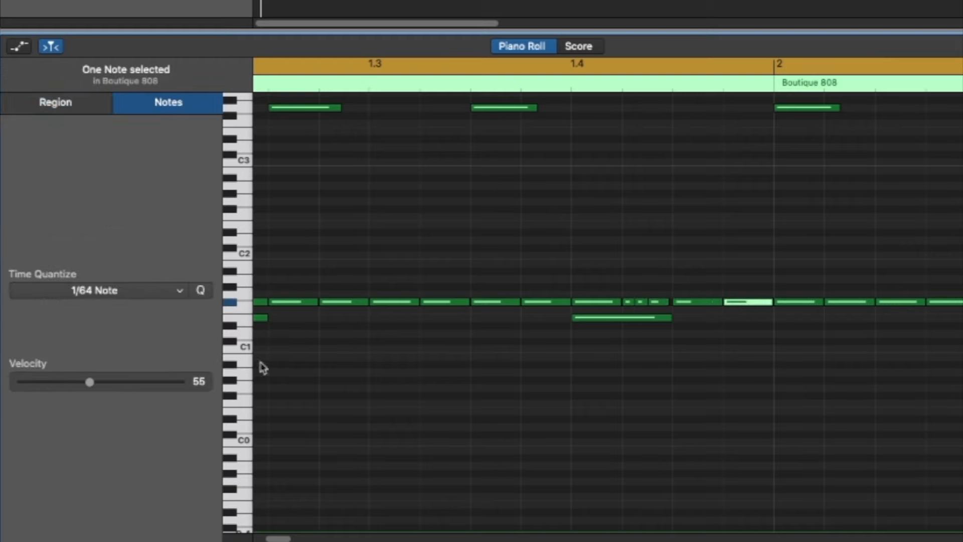
pyautogui.moveTo(92, 383); pyautogui.dragTo(83, 383)
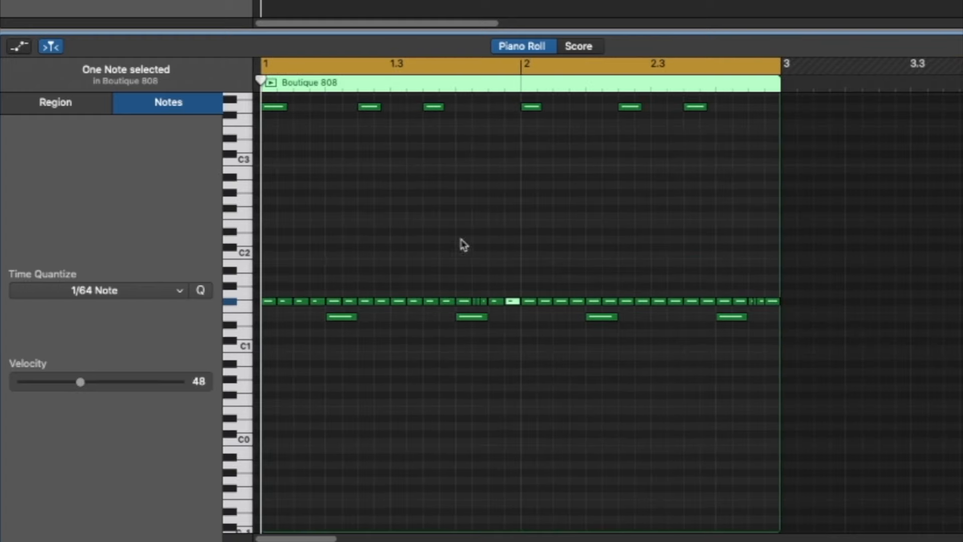
# Play back the two-bar beat from the start to hear the varied hi-hat velocities.
pyautogui.press('space')
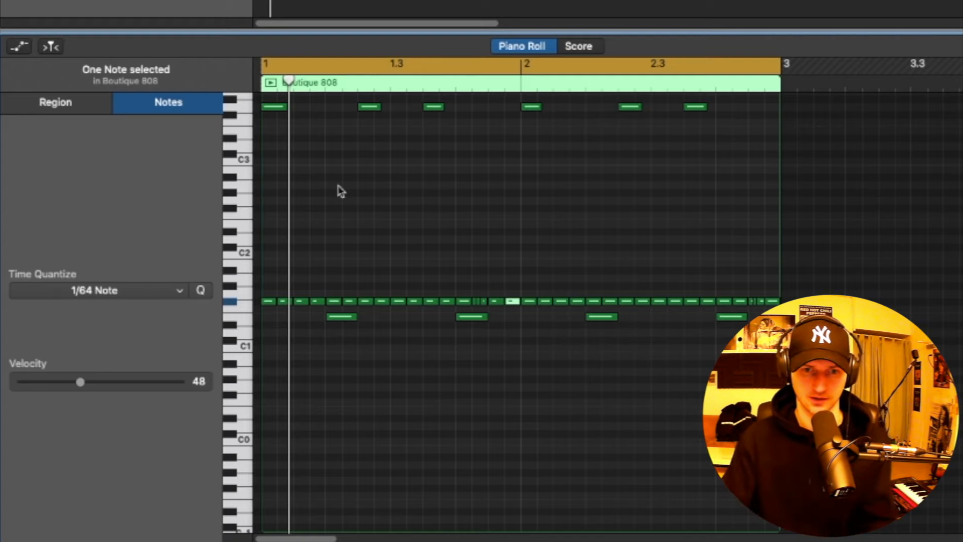
pyautogui.scroll(3, 370, 206)
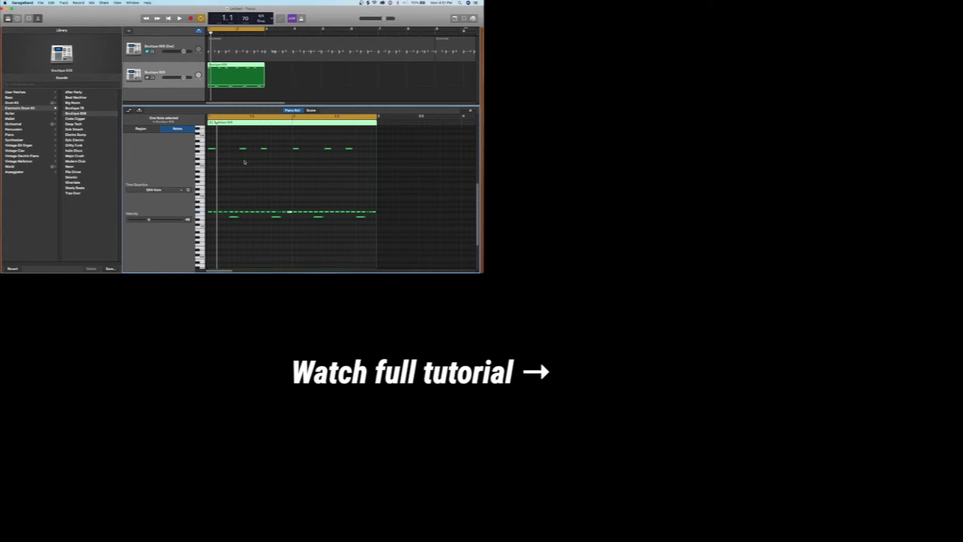
pyautogui.scroll(-2, 227, 210)
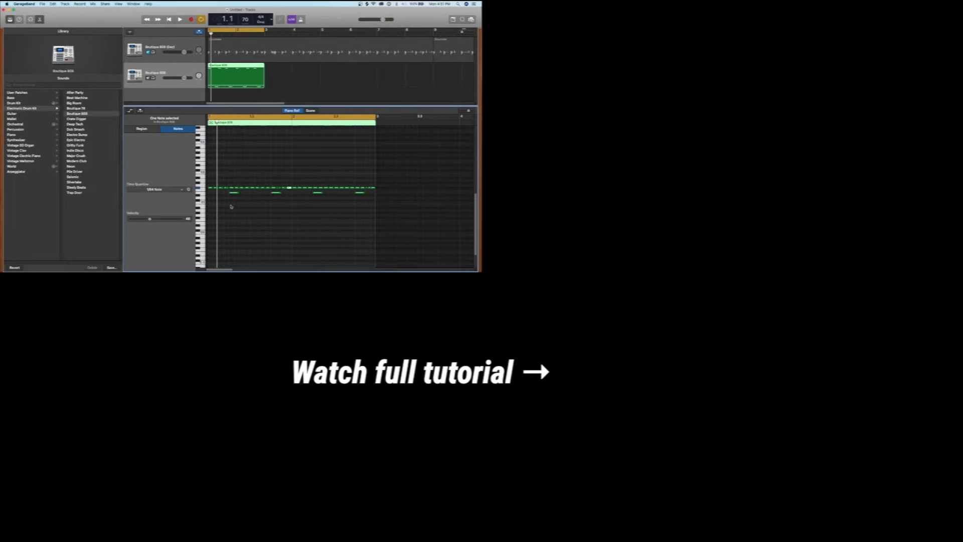